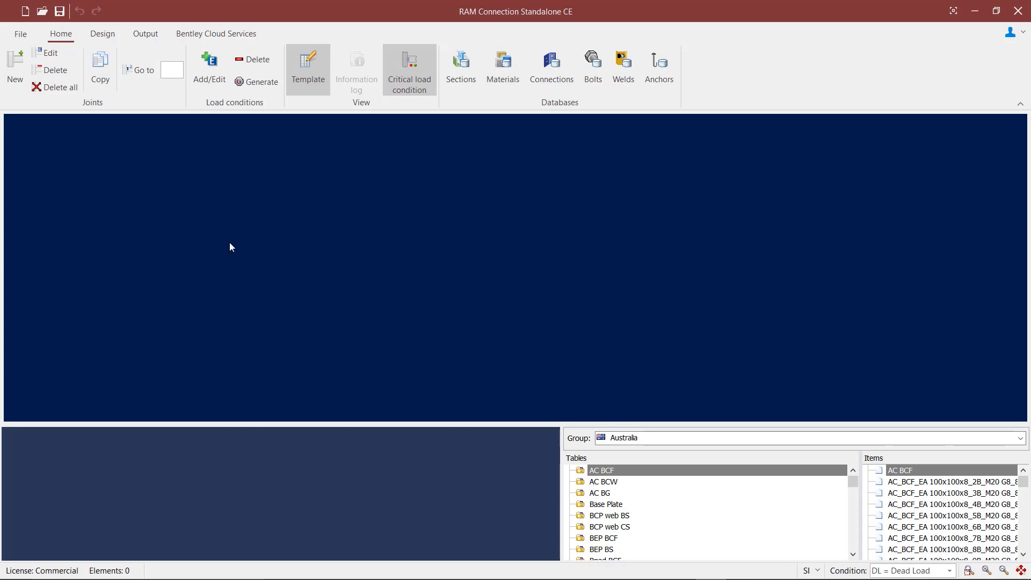
# Step: Add the LL Live Load case from the common load cases list and accept the load conditions
pyautogui.click(203, 87)
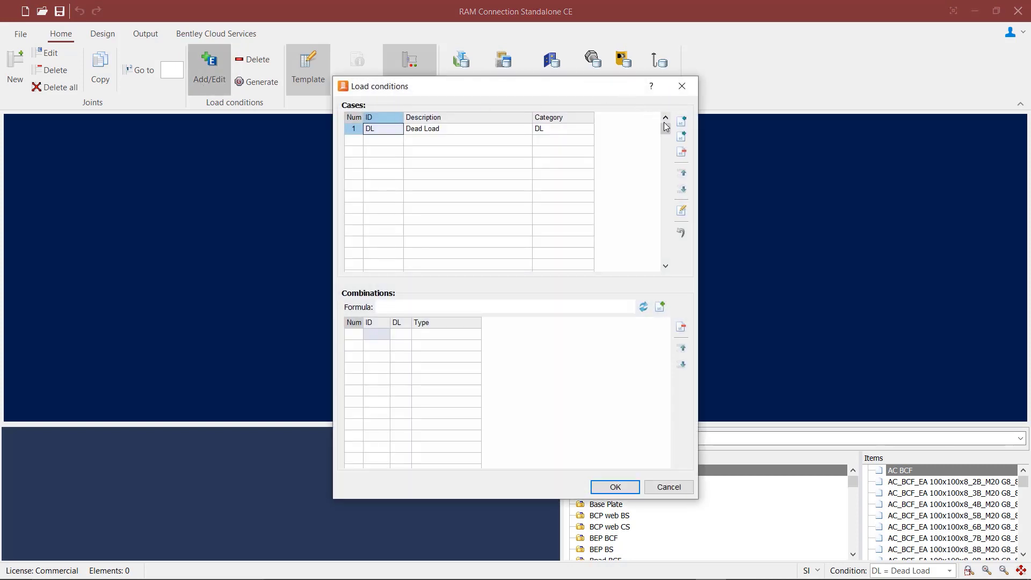
pyautogui.click(678, 125)
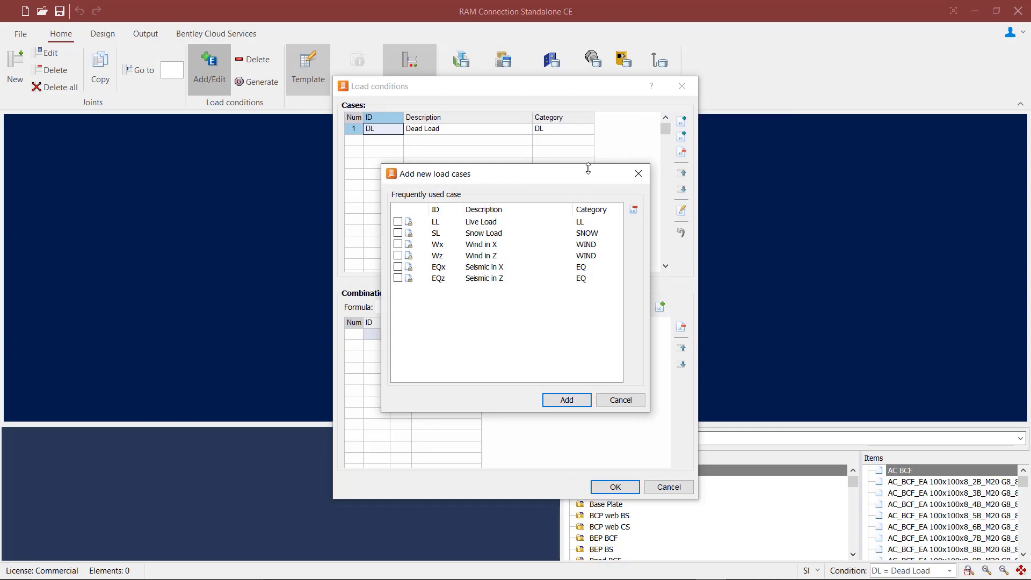
pyautogui.click(397, 222)
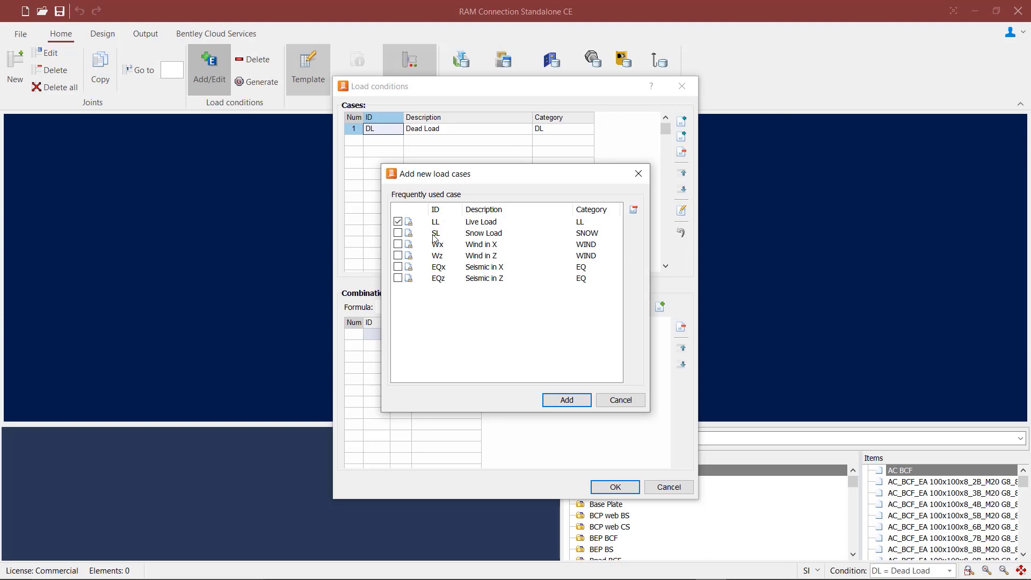
pyautogui.click(588, 405)
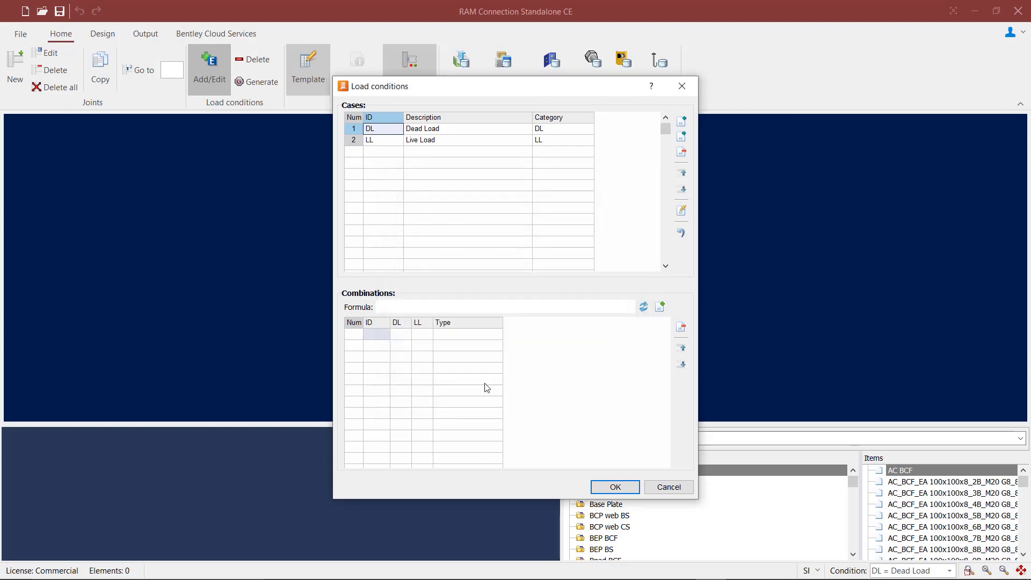
pyautogui.click(383, 336)
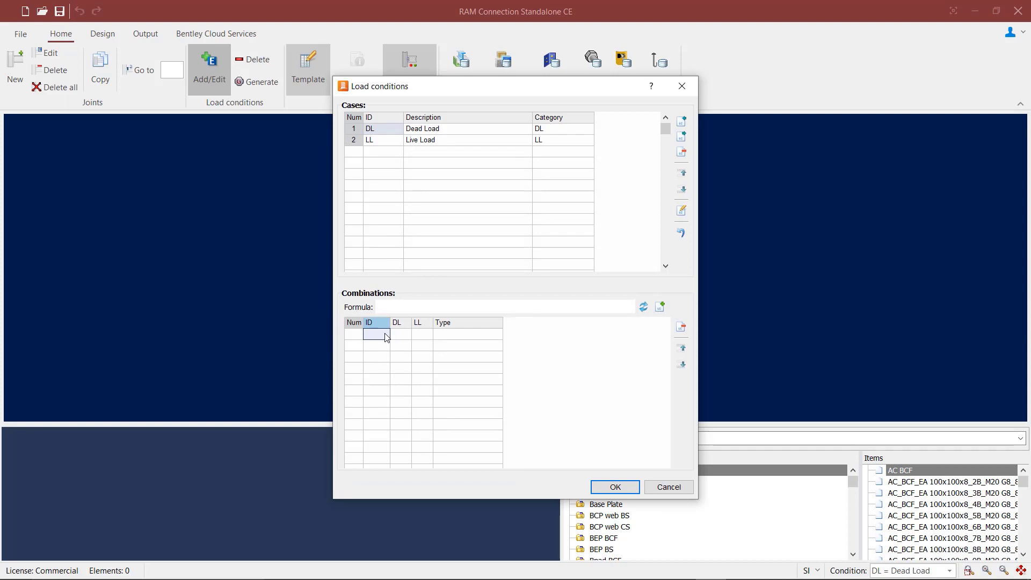
pyautogui.click(615, 488)
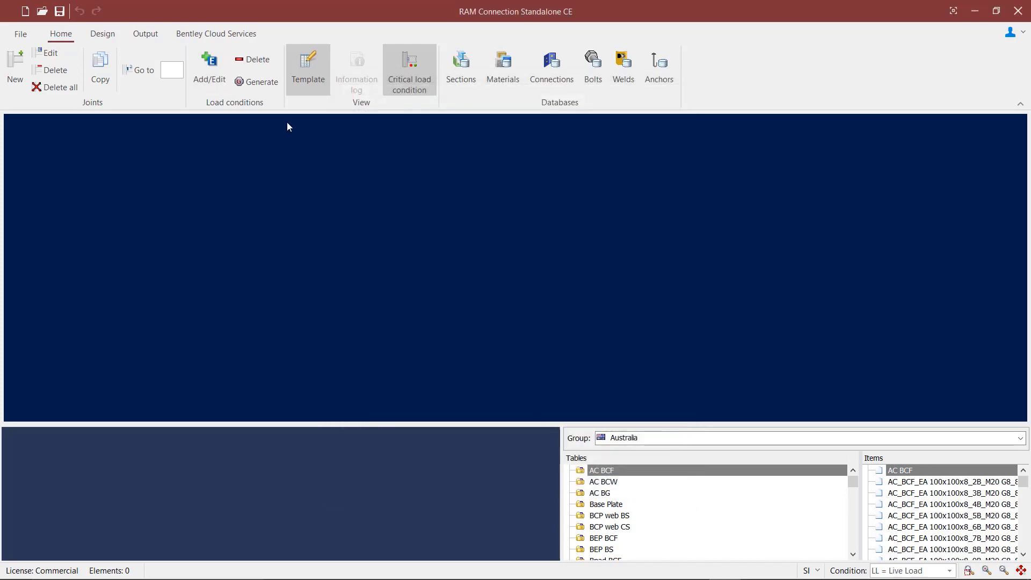
# Step: Generate the 1.35DL, 1.2DL+1.5LL and 1.2DL+0.9LL combinations from the AS 1170.0 LRFD set
pyautogui.click(258, 81)
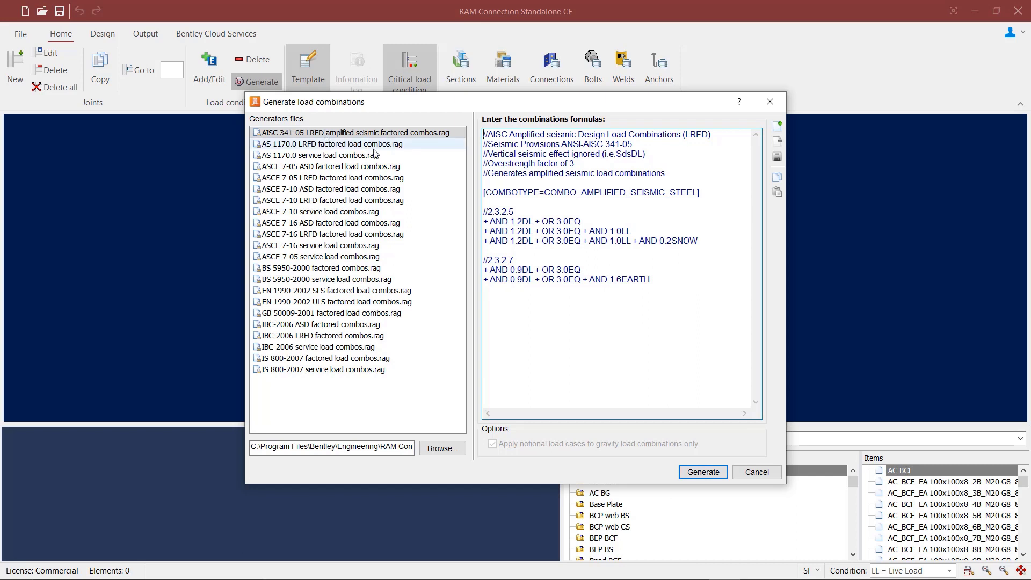
pyautogui.click(375, 150)
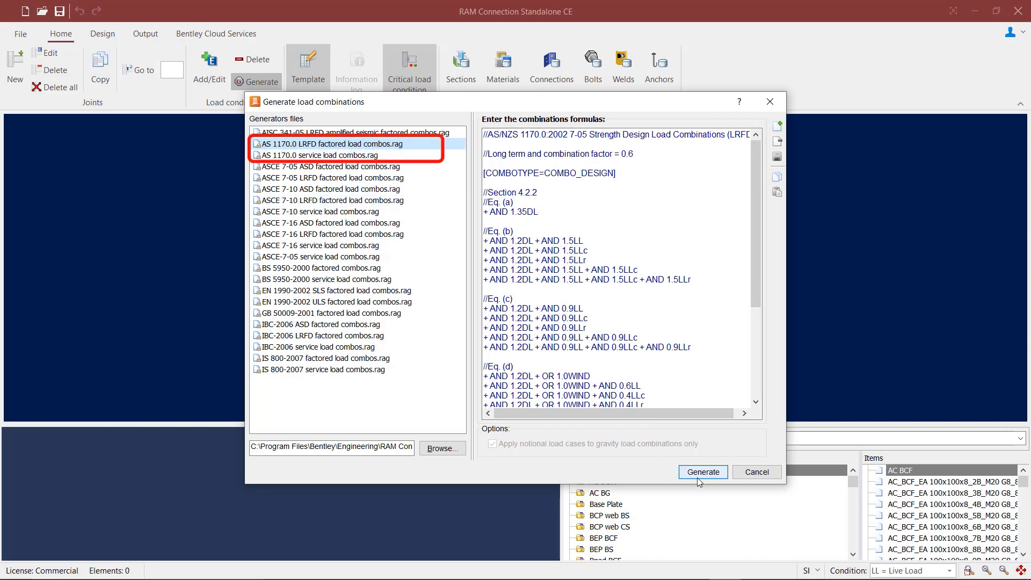
pyautogui.click(700, 475)
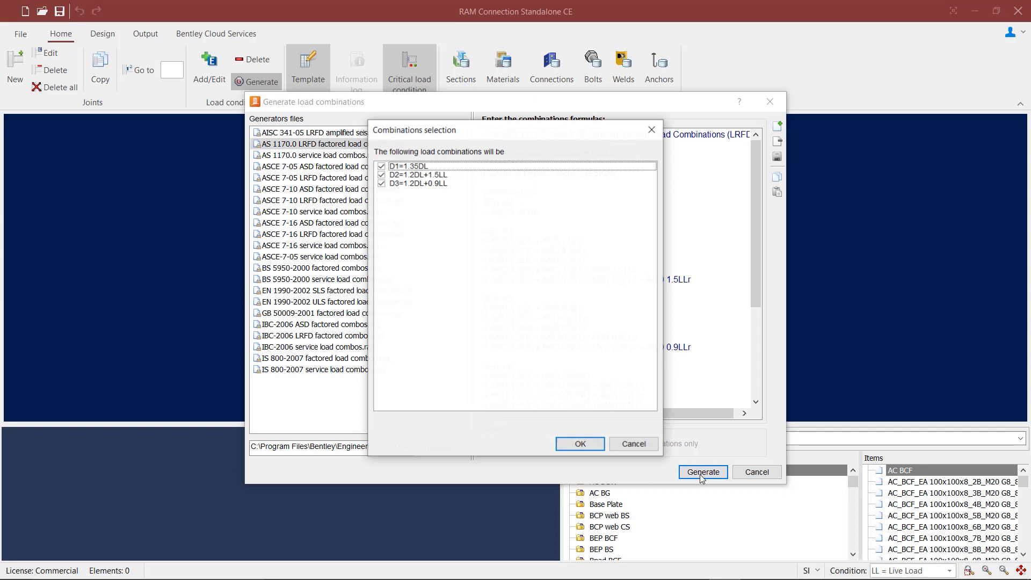
pyautogui.click(572, 441)
pyautogui.click(604, 314)
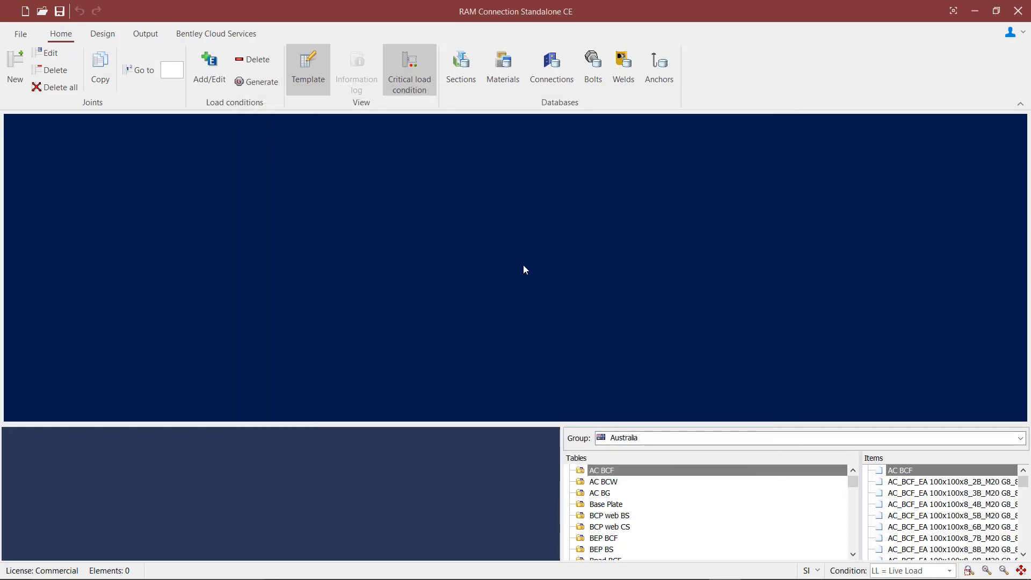
# Step: Keep AS 4100-2020 as design code and analyse only D1, D2 and D3, excluding DL and LL
pyautogui.click(115, 38)
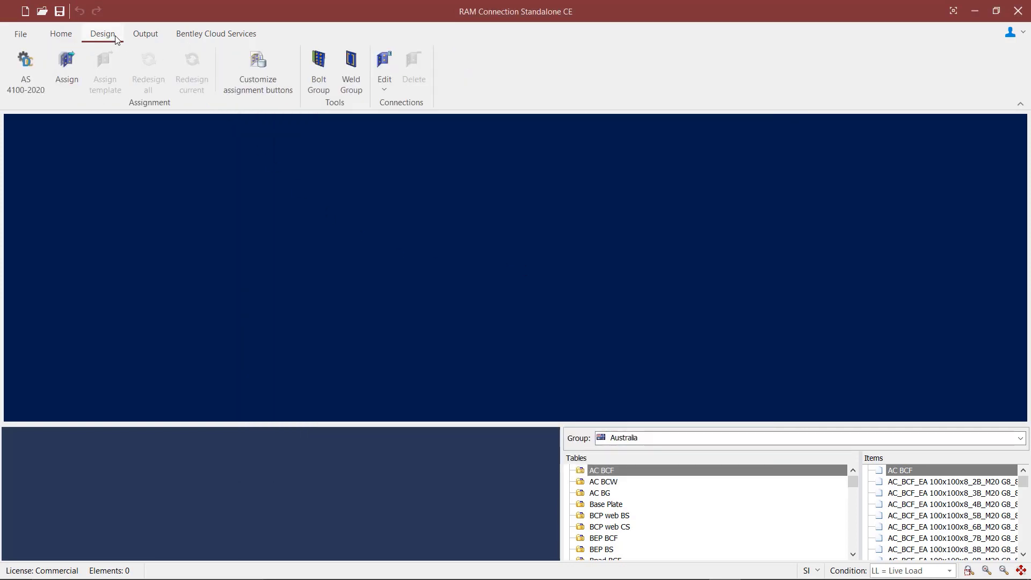
pyautogui.click(40, 94)
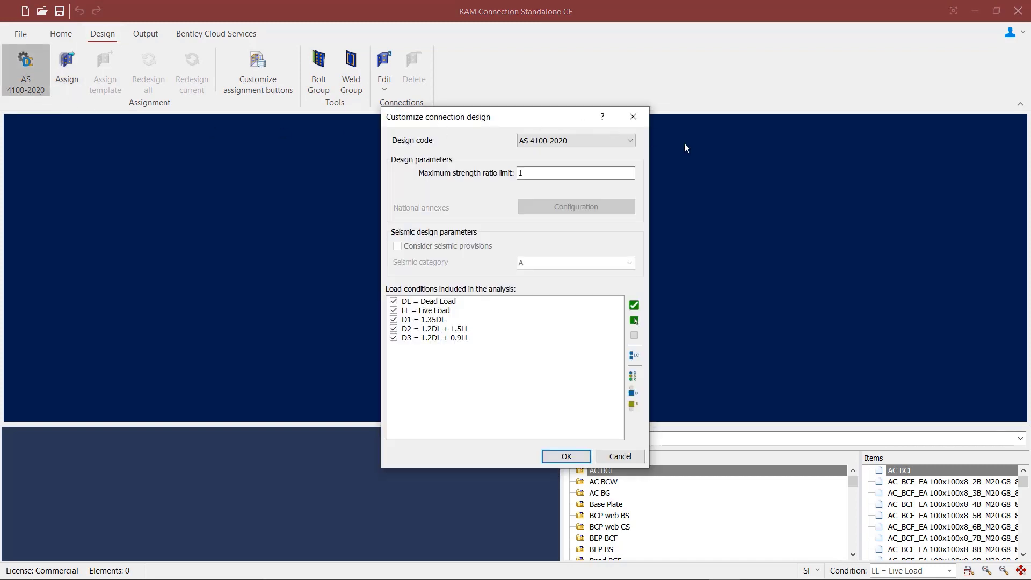
pyautogui.click(629, 142)
pyautogui.click(633, 382)
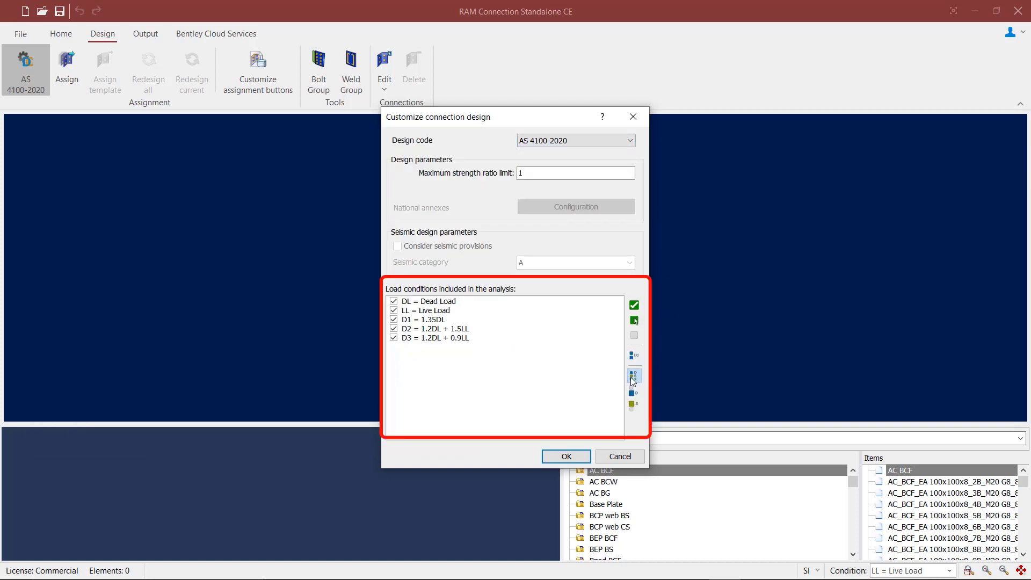
pyautogui.click(633, 394)
pyautogui.click(634, 389)
pyautogui.click(567, 456)
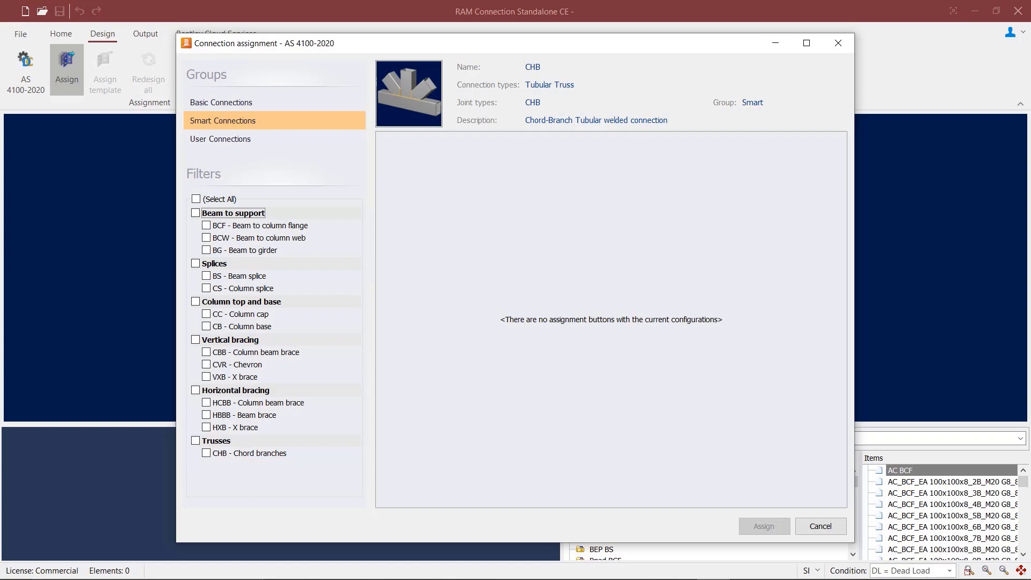
# Step: Filter Smart Connections to Beam to support, listing the AC angle cleat shear connection
pyautogui.click(195, 213)
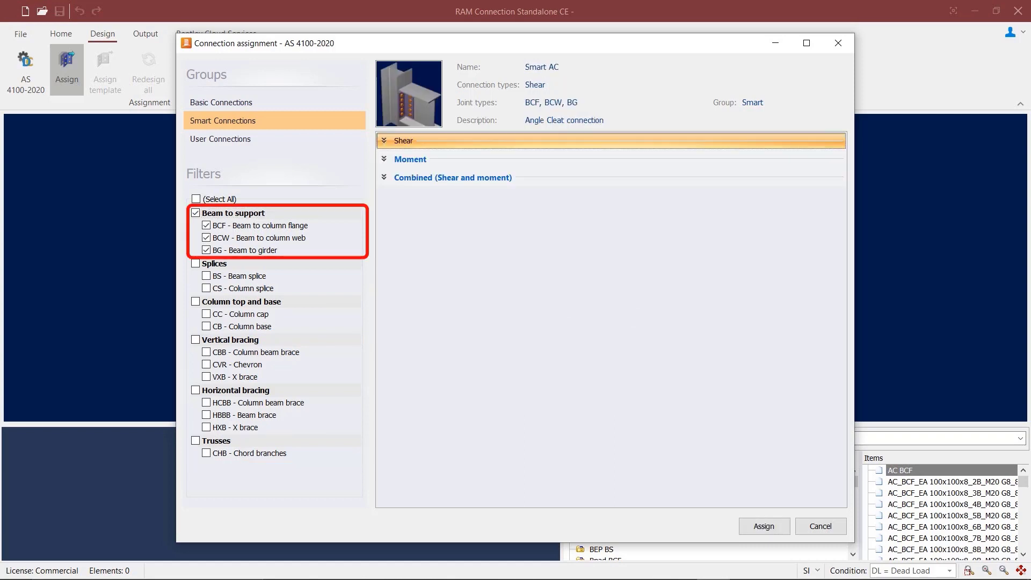